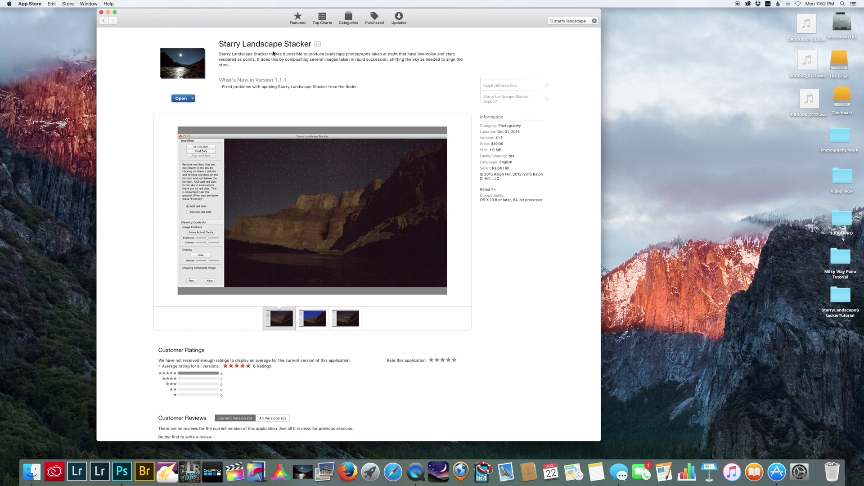
# Close the App Store, launch Starry Landscape Stacker, and dismiss its initial file dialog.
pyautogui.click(101, 12)
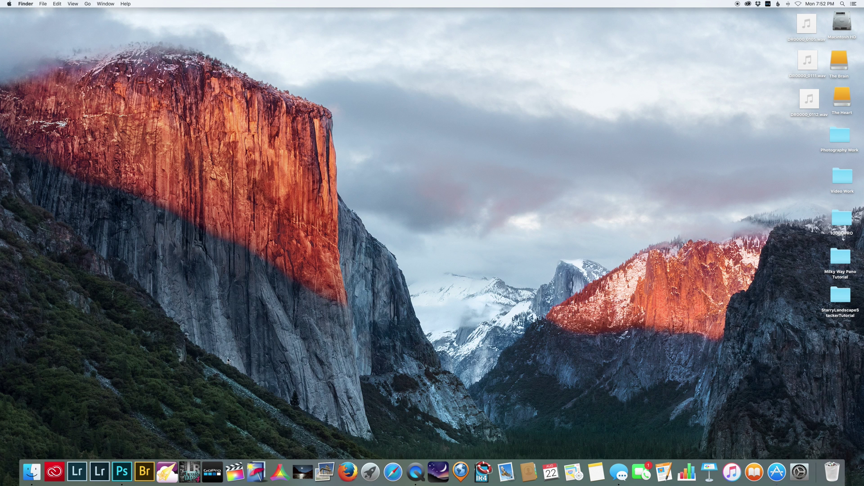
pyautogui.click(322, 468)
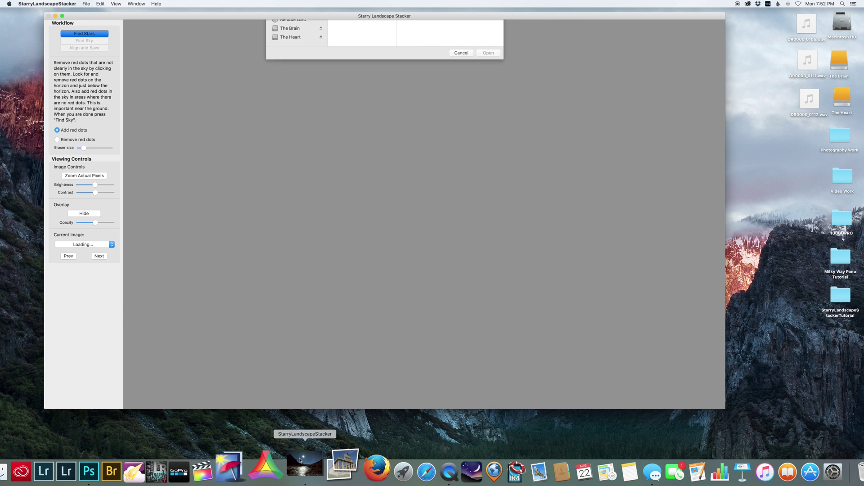
pyautogui.click(462, 140)
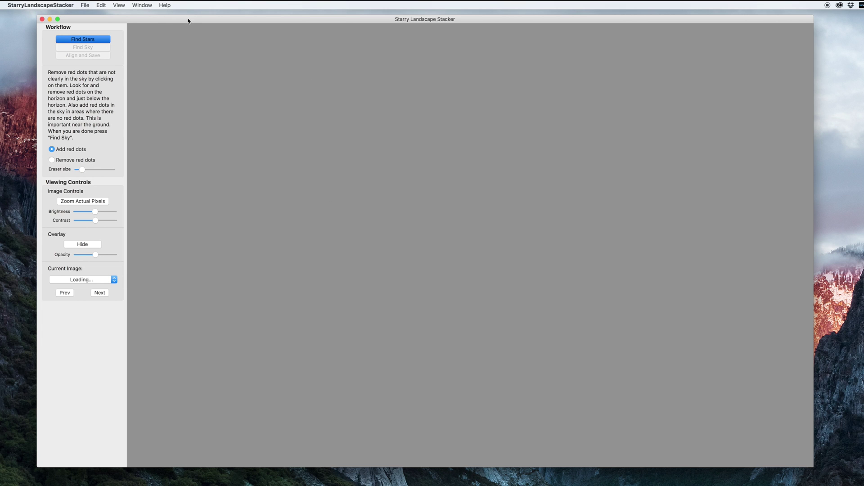
pyautogui.moveTo(188, 21); pyautogui.dragTo(200, 20)
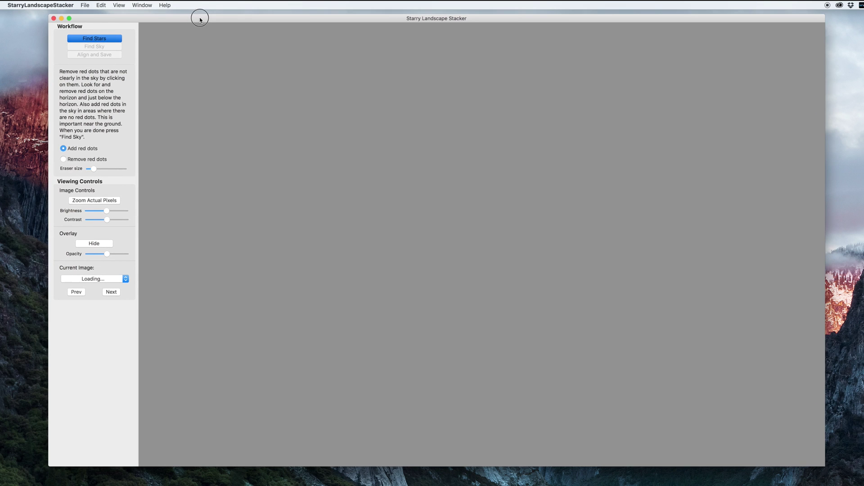
# Open the five JoshuaTreeStack JPG images, 1 of 6 through 5 of 6, for stacking.
pyautogui.click(87, 5)
pyautogui.click(93, 15)
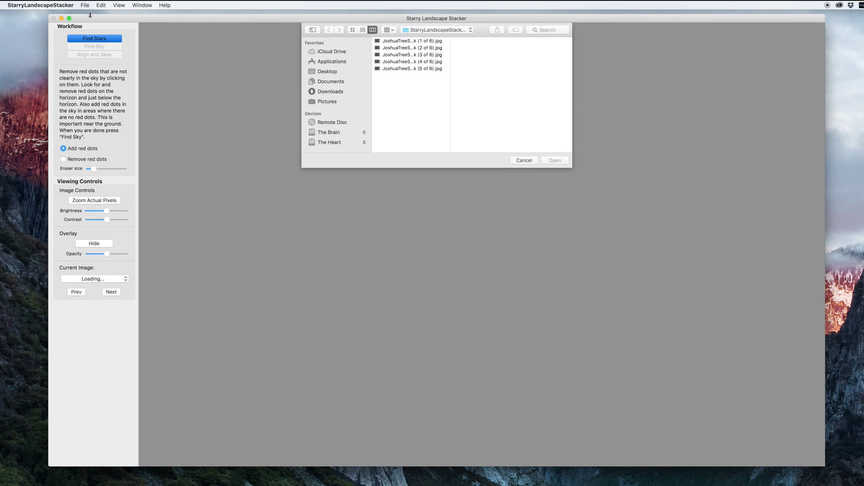
pyautogui.moveTo(385, 83); pyautogui.dragTo(381, 42)
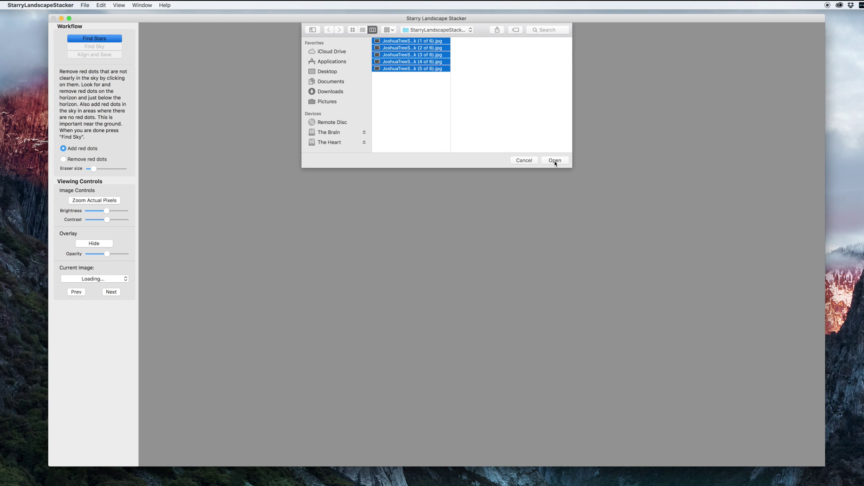
pyautogui.click(554, 161)
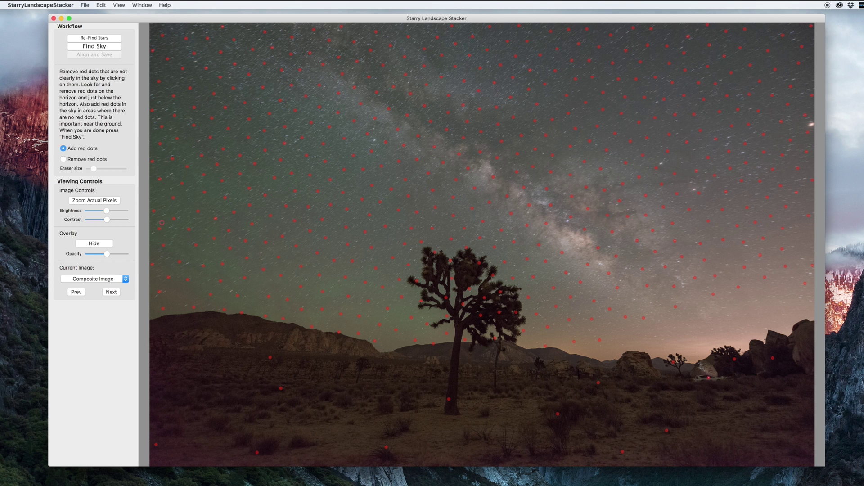
# Remove the red star dots that fall on the desert ground, the rocks and the Joshua tree.
pyautogui.click(63, 159)
pyautogui.moveTo(166, 443)
pyautogui.mouseDown()
pyautogui.moveTo(264, 444)
pyautogui.moveTo(275, 383)
pyautogui.moveTo(269, 368)
pyautogui.moveTo(352, 428)
pyautogui.moveTo(407, 434)
pyautogui.moveTo(451, 408)
pyautogui.moveTo(490, 422)
pyautogui.moveTo(632, 416)
pyautogui.moveTo(596, 391)
pyautogui.moveTo(600, 437)
pyautogui.moveTo(680, 422)
pyautogui.moveTo(635, 428)
pyautogui.moveTo(648, 401)
pyautogui.moveTo(703, 374)
pyautogui.moveTo(791, 359)
pyautogui.mouseUp()
pyautogui.moveTo(459, 316)
pyautogui.mouseDown()
pyautogui.moveTo(443, 293)
pyautogui.moveTo(454, 272)
pyautogui.moveTo(500, 311)
pyautogui.moveTo(495, 322)
pyautogui.mouseUp()
# Add red dots along the sky's edge, near the horizon and in the tree gap, and run Find Sky.
pyautogui.click(63, 149)
pyautogui.moveTo(156, 30); pyautogui.dragTo(155, 100)
pyautogui.moveTo(658, 345)
pyautogui.mouseDown()
pyautogui.moveTo(697, 347)
pyautogui.moveTo(759, 324)
pyautogui.mouseUp()
pyautogui.click(461, 315)
pyautogui.click(93, 47)
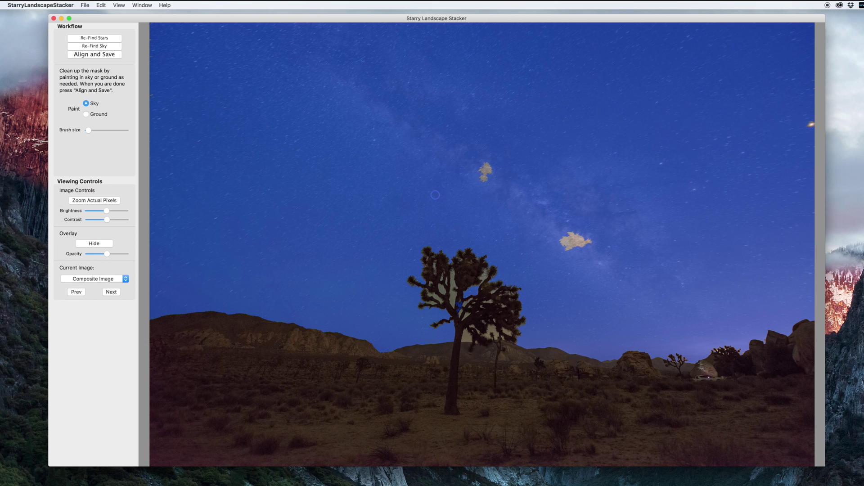
# Paint sky over the two unmasked Milky Way patches and the bright star at the image's right edge.
pyautogui.moveTo(492, 173); pyautogui.dragTo(483, 176)
pyautogui.moveTo(565, 234); pyautogui.dragTo(593, 243)
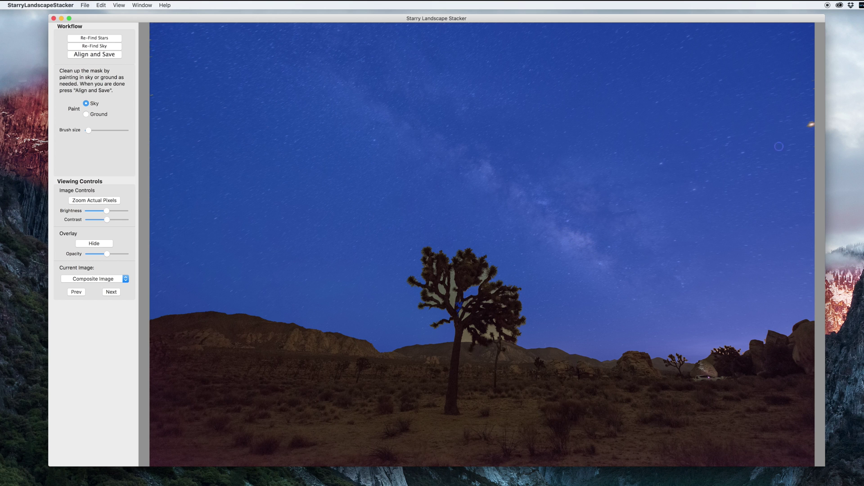
pyautogui.moveTo(804, 120); pyautogui.dragTo(810, 109)
# Paint sky with a smaller brush into the unmasked gaps between the Joshua tree's branches.
pyautogui.press('space')
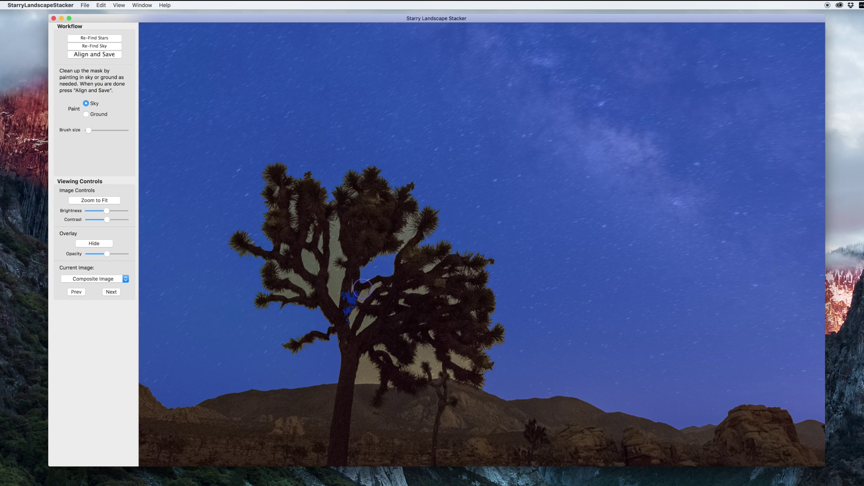
pyautogui.moveTo(88, 131); pyautogui.dragTo(87, 130)
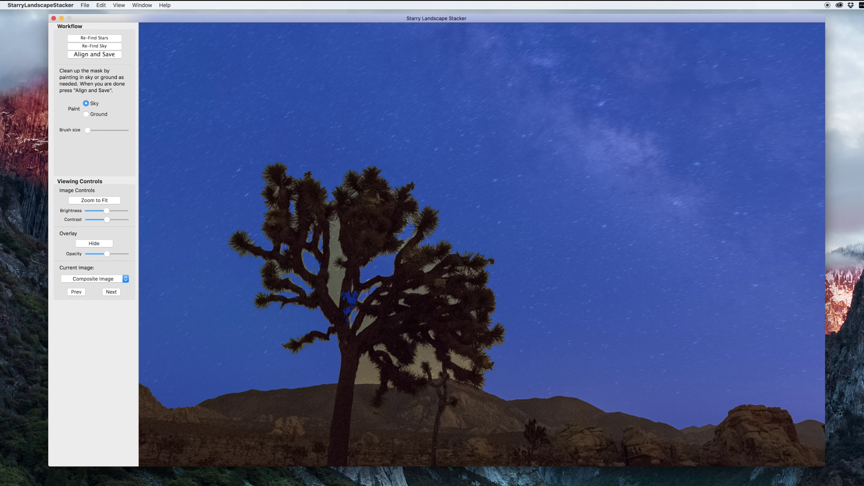
pyautogui.click(366, 371)
pyautogui.click(428, 357)
pyautogui.click(461, 363)
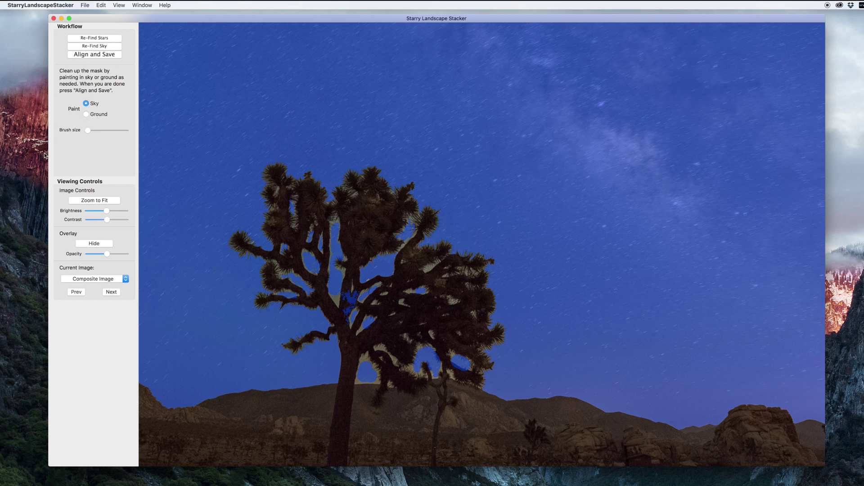
# Paint ground over the wrongly masked spot where the Joshua tree's trunk splits into branches.
pyautogui.click(86, 114)
pyautogui.moveTo(348, 309)
pyautogui.mouseDown()
pyautogui.moveTo(352, 298)
pyautogui.moveTo(355, 306)
pyautogui.mouseUp()
pyautogui.scroll(-1, 350, 359)
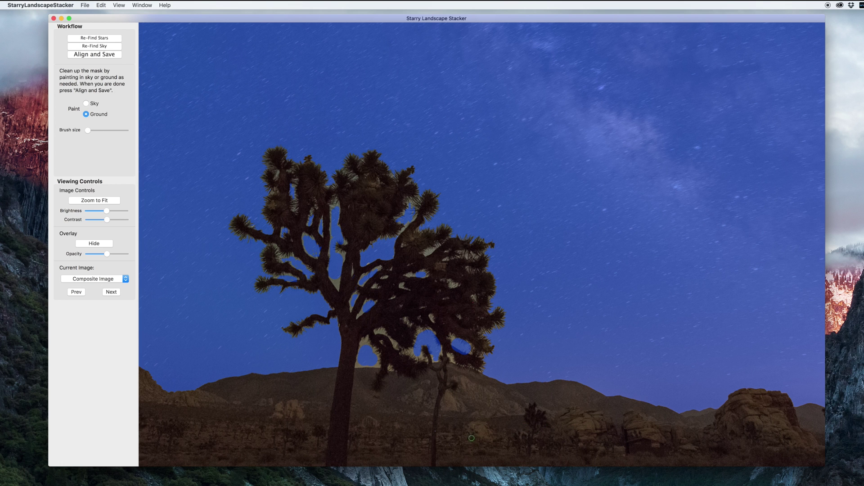
# Align the images and save the composite as JoshuaTreeMilkyWay, plus the sky-masked copy as JoshuaTreeMilkyWay-sky.tif.
pyautogui.click(108, 56)
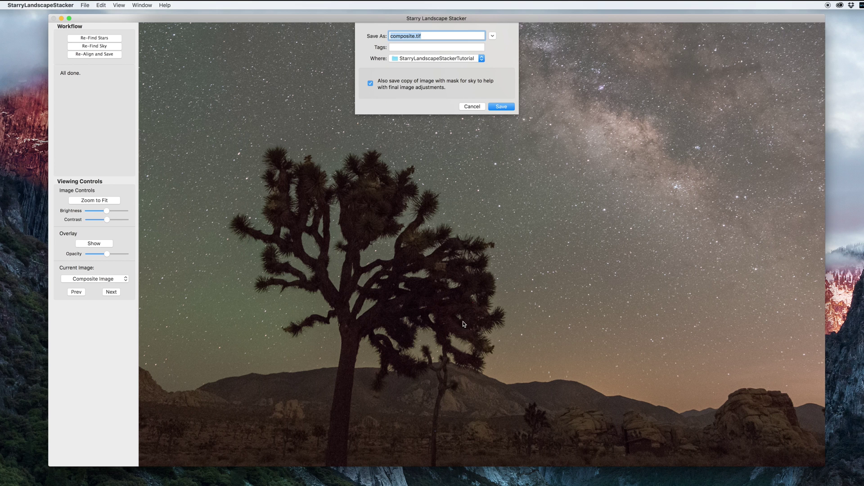
pyautogui.click(414, 36)
pyautogui.moveTo(413, 36); pyautogui.dragTo(373, 37)
pyautogui.click(414, 36)
pyautogui.moveTo(415, 36); pyautogui.dragTo(380, 35)
pyautogui.write('JoshuaTreeMilkyWay')
pyautogui.click(498, 106)
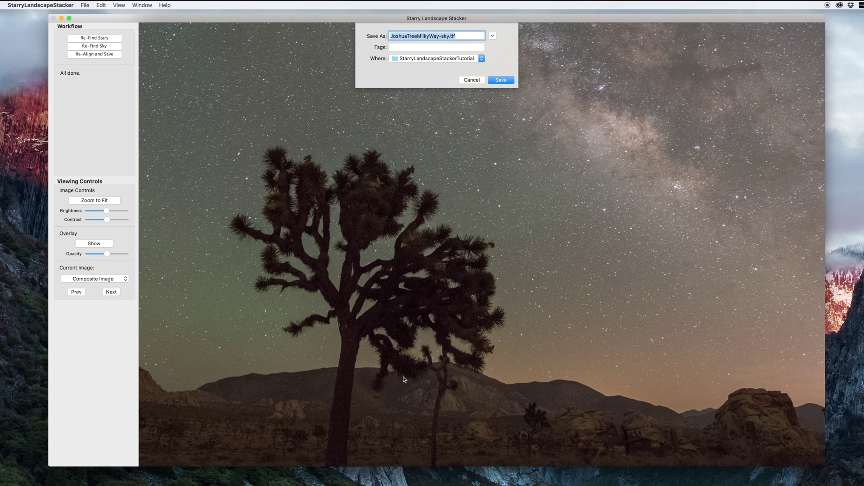
pyautogui.click(498, 81)
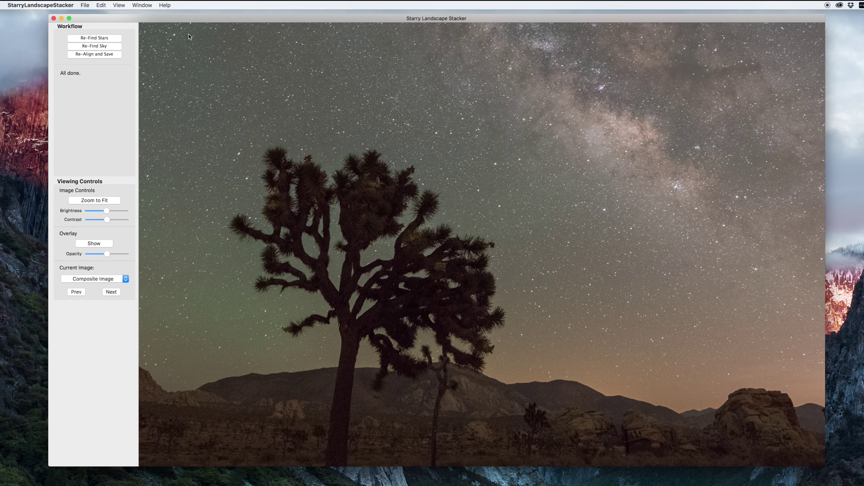
# Quit Starry Landscape Stacker and open the StarryLandscapeStackerTutorial folder on the desktop.
pyautogui.click(49, 6)
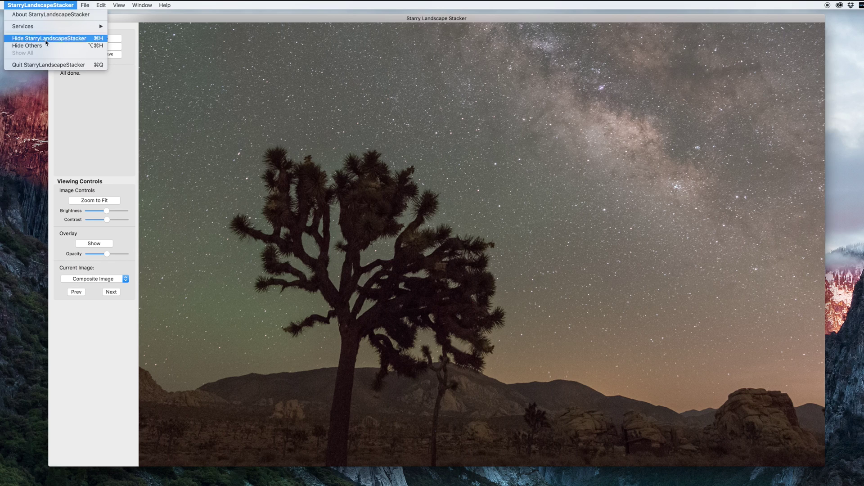
pyautogui.click(54, 65)
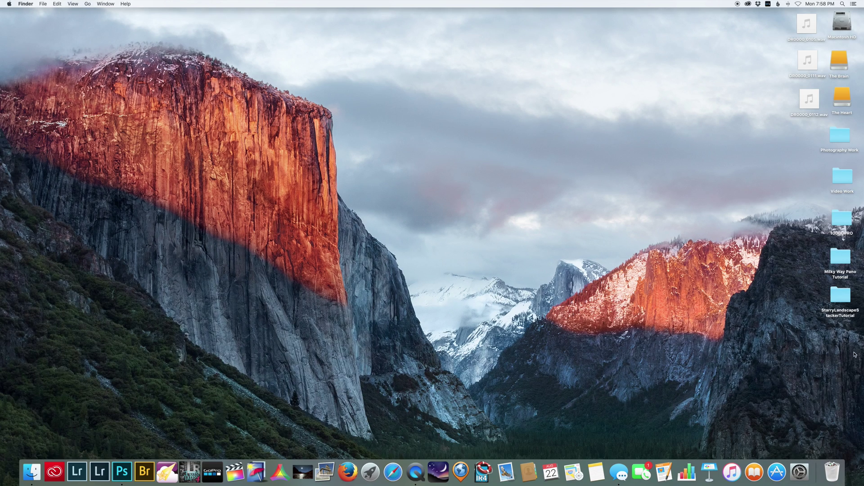
pyautogui.doubleClick(840, 296)
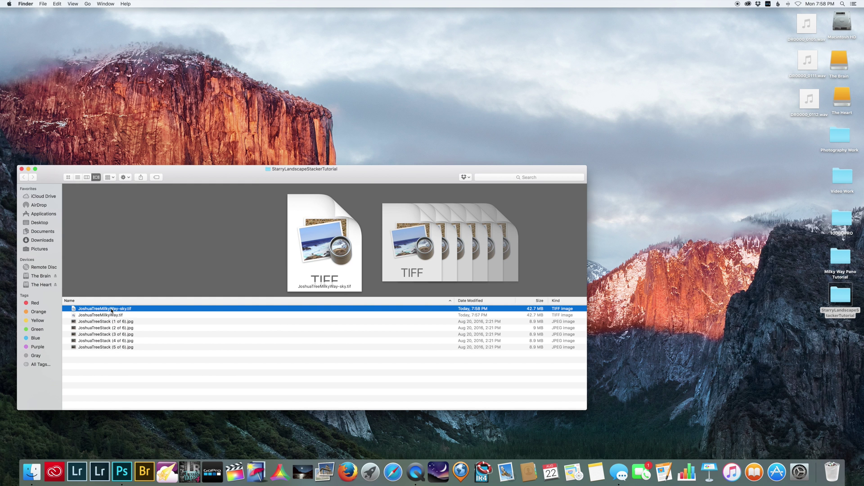
# Preview JoshuaTreeMilkyWay-sky.tif and JoshuaTreeMilkyWay.tif, closing each image after viewing it.
pyautogui.doubleClick(135, 310)
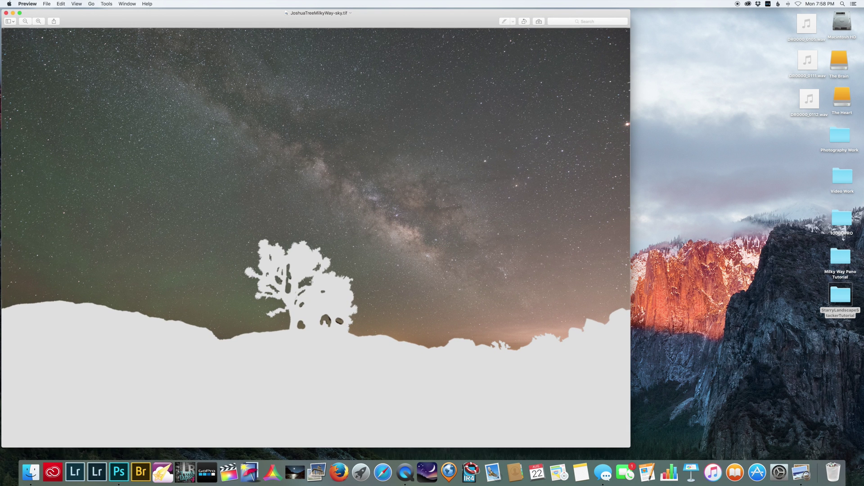
pyautogui.click(6, 12)
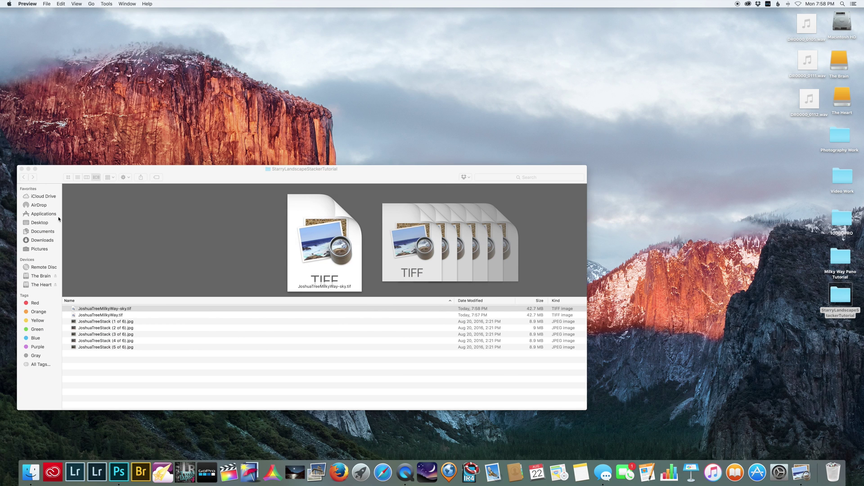
pyautogui.doubleClick(96, 314)
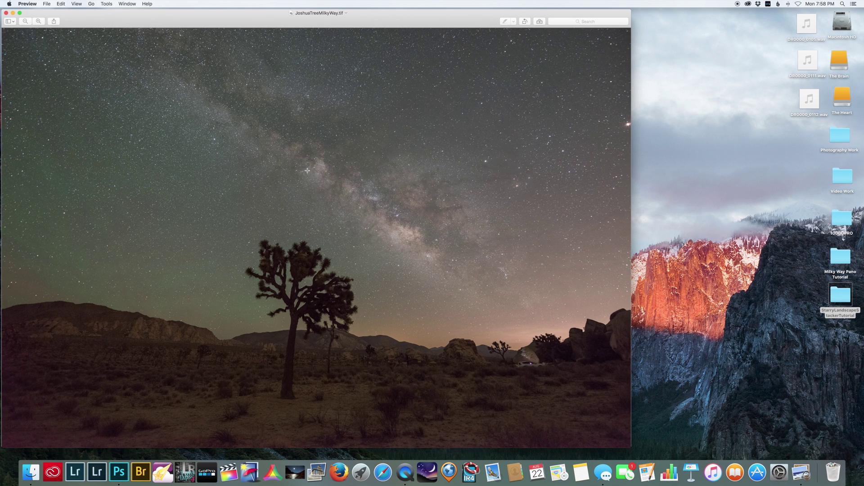
pyautogui.click(6, 12)
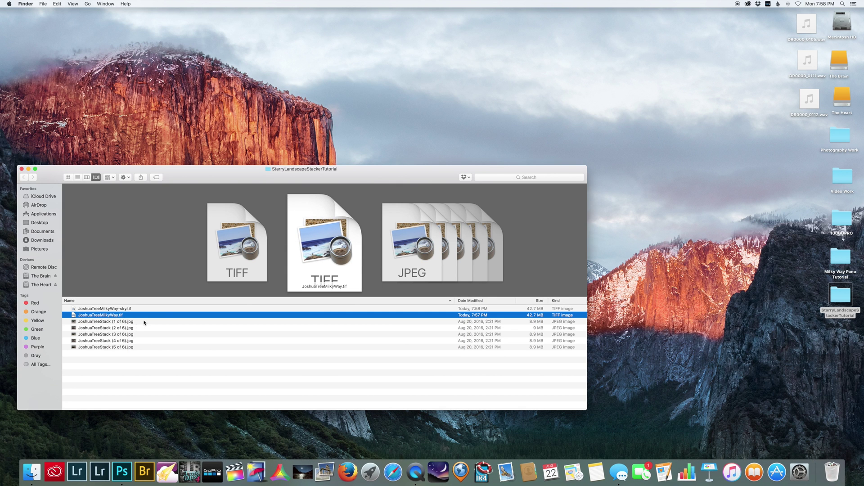
pyautogui.keyDown('super'); pyautogui.click(131, 323); pyautogui.keyUp('super')
pyautogui.rightClick(131, 322)
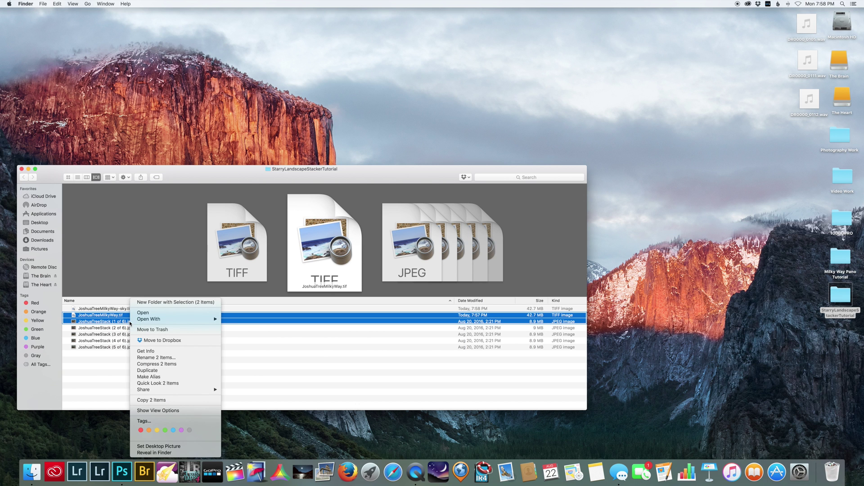
pyautogui.moveTo(152, 322)
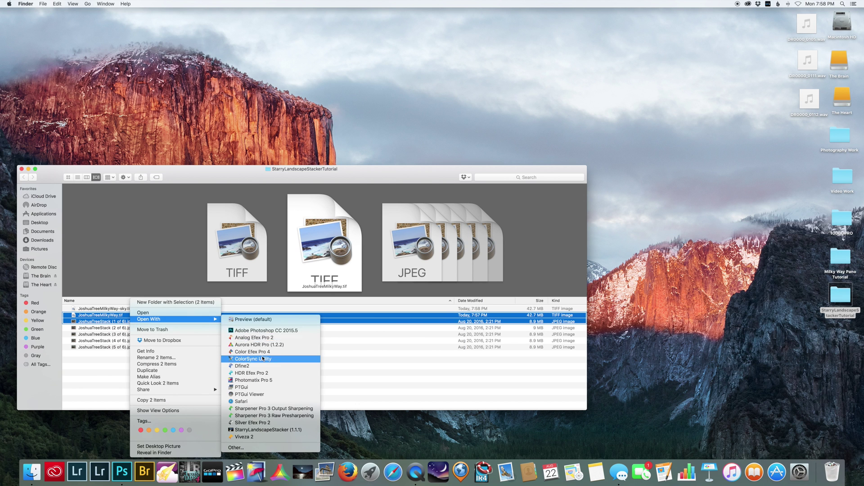
pyautogui.press('Escape')
# Switch to Lightroom, import the stacked TIFF and JoshuaTreeStack (1 of 6).jpg, and reposition the secondary comparison window.
pyautogui.click(106, 478)
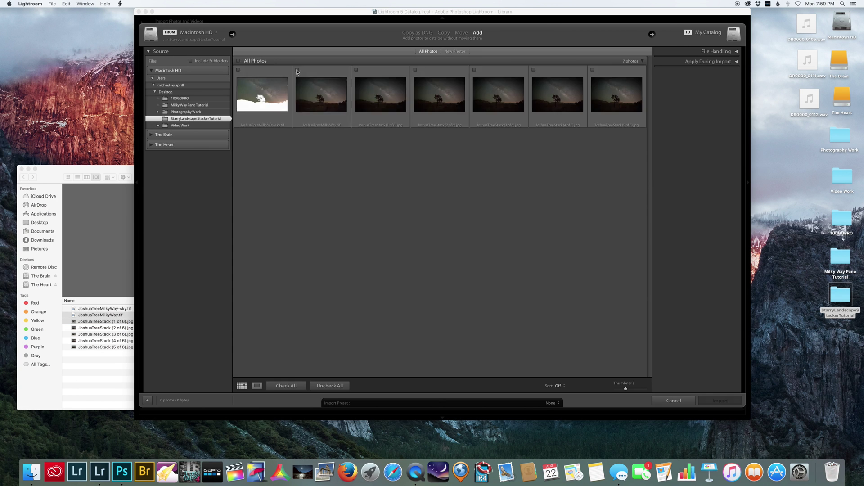
pyautogui.click(720, 401)
pyautogui.moveTo(247, 34); pyautogui.dragTo(270, 20)
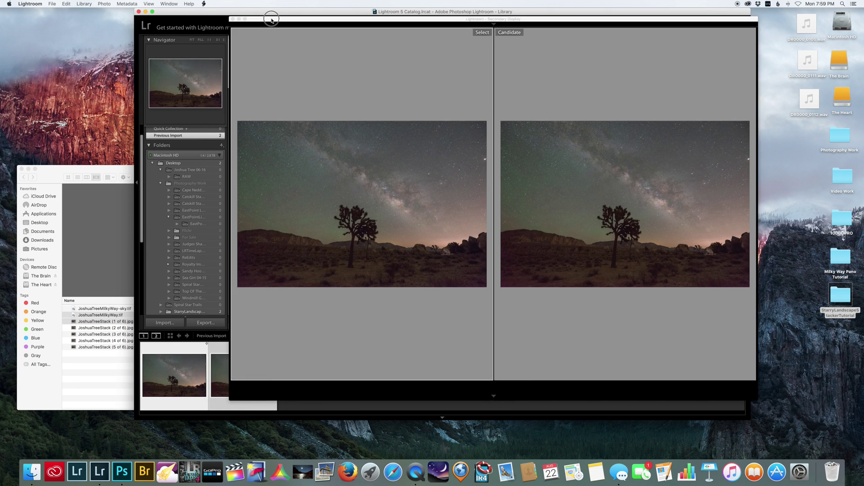
# Compare the Milky Way detail and noise of the single image and the stacked image up close.
pyautogui.click(411, 194)
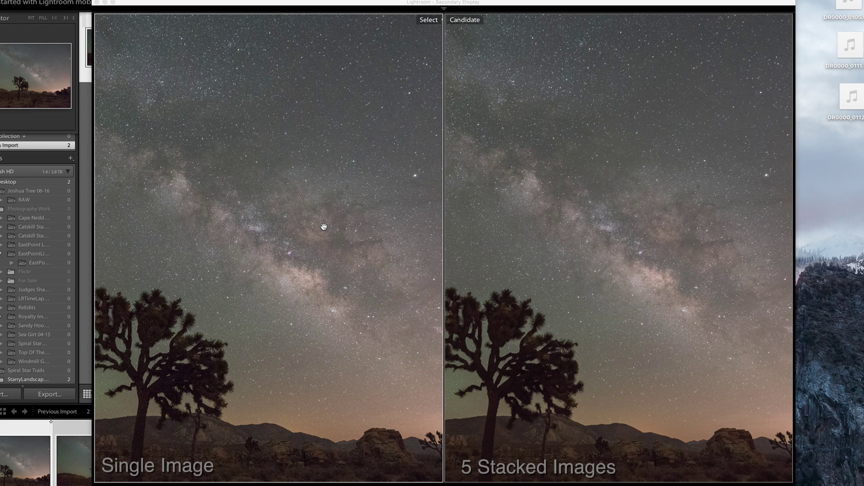
pyautogui.click(444, 9)
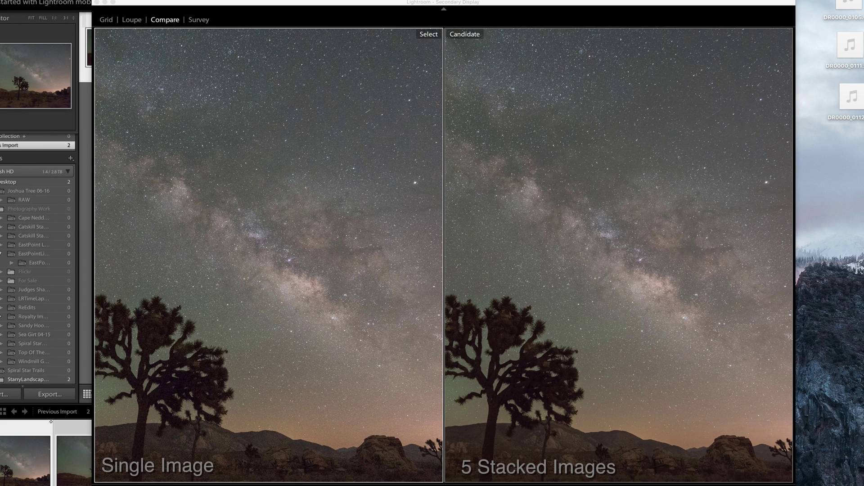
pyautogui.press('z')
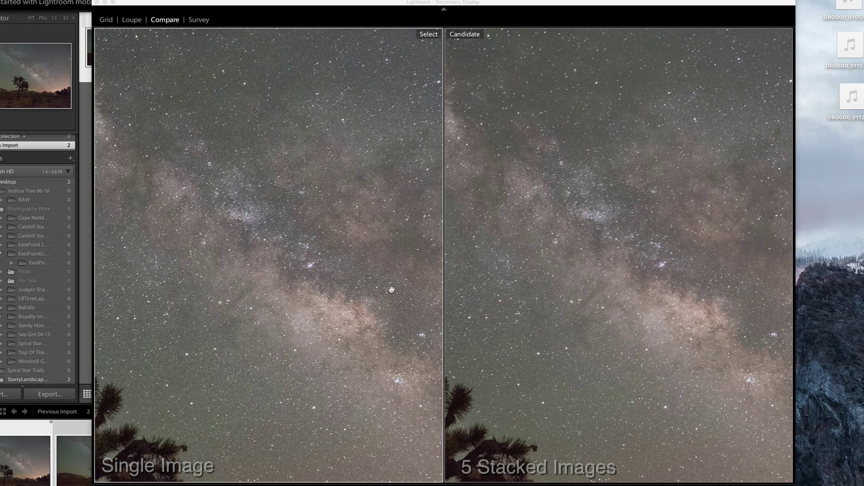
pyautogui.moveTo(391, 289); pyautogui.dragTo(328, 247)
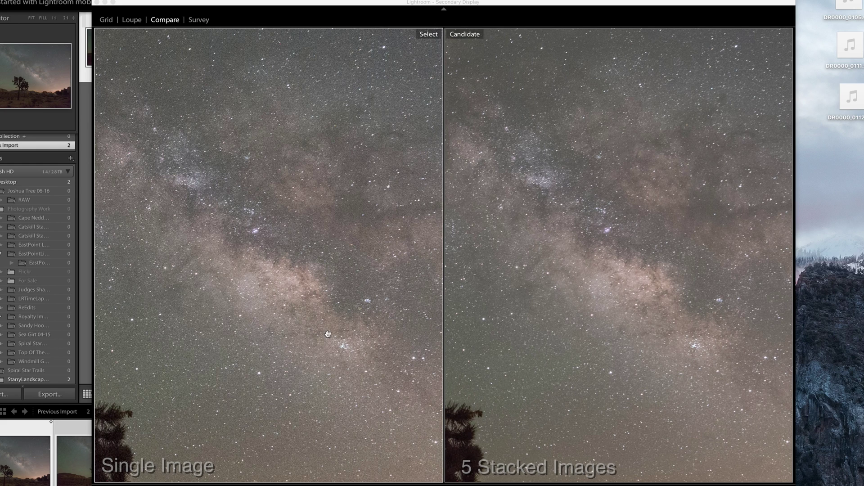
# Compare the noise around the horizon, rocks and foreground in both images, and close the secondary comparison window.
pyautogui.moveTo(351, 390); pyautogui.dragTo(342, 287)
pyautogui.moveTo(327, 410); pyautogui.dragTo(370, 204)
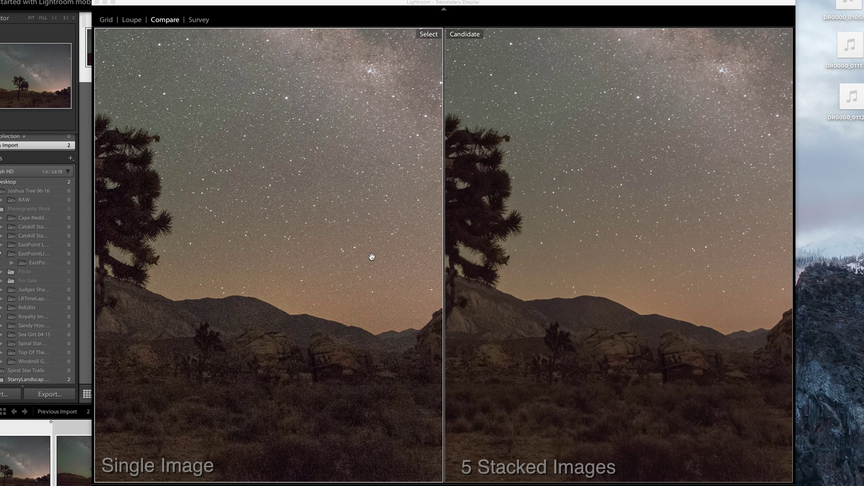
pyautogui.moveTo(371, 256); pyautogui.dragTo(266, 257)
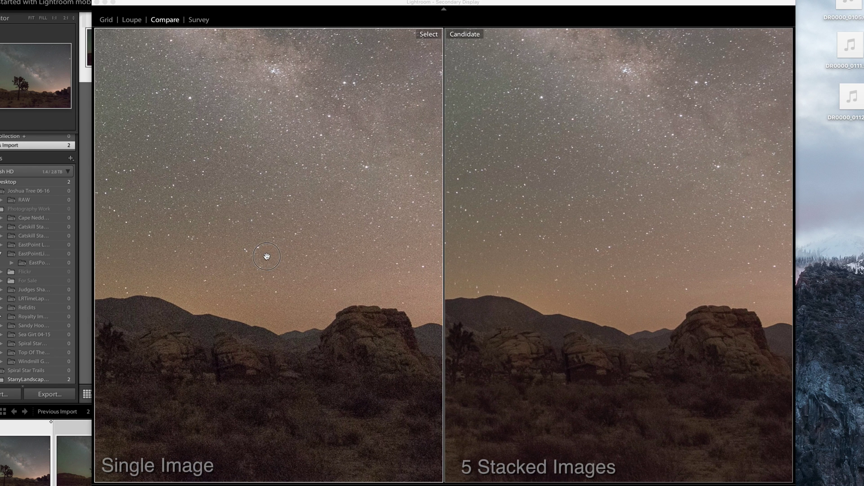
pyautogui.click(342, 219)
pyautogui.moveTo(342, 219); pyautogui.dragTo(281, 222)
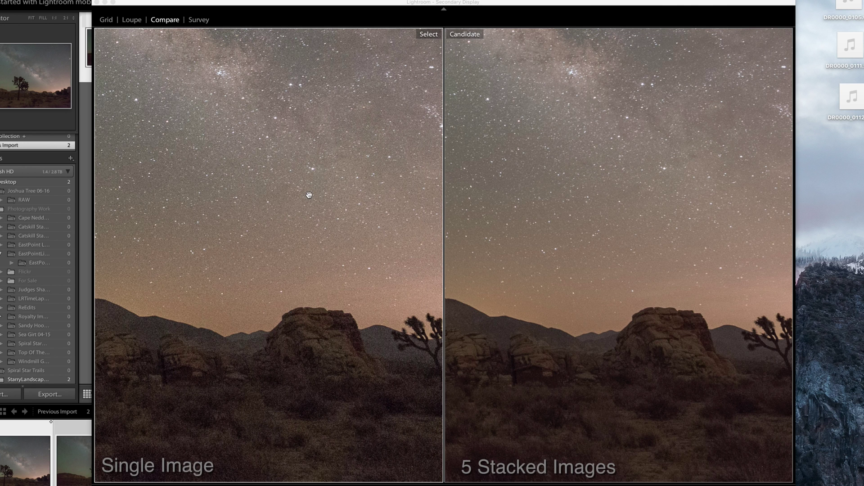
pyautogui.moveTo(312, 201); pyautogui.dragTo(316, 171)
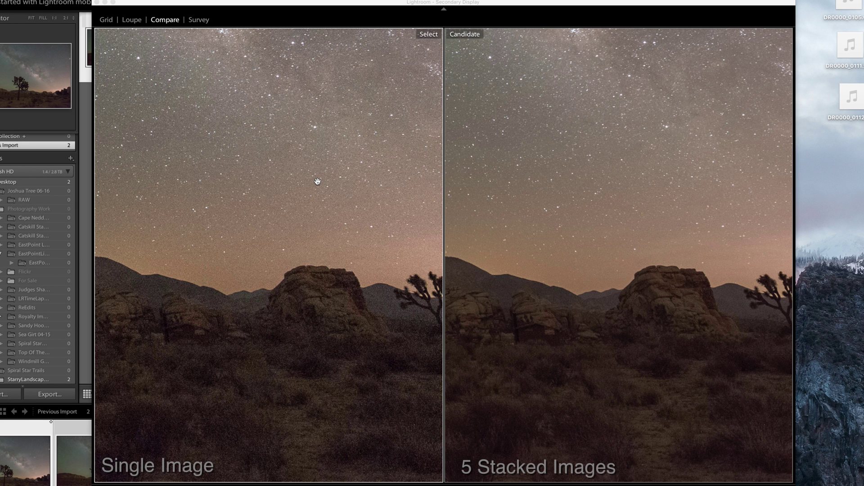
pyautogui.click(317, 181)
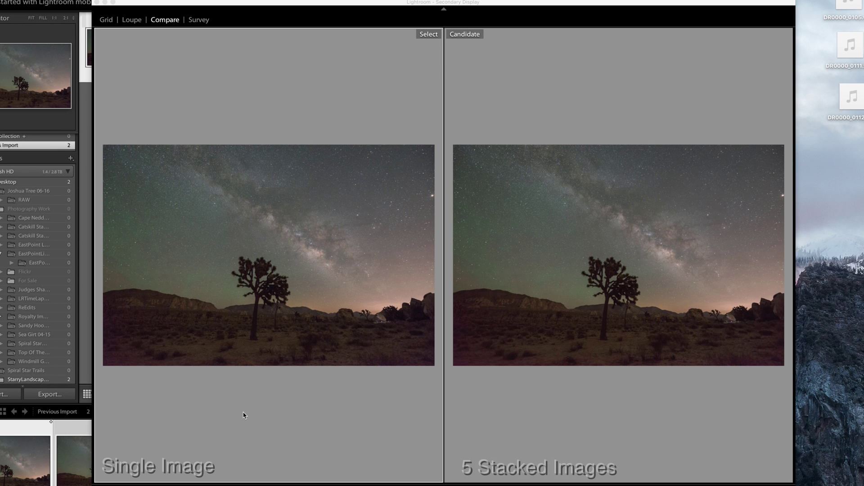
pyautogui.click(10, 5)
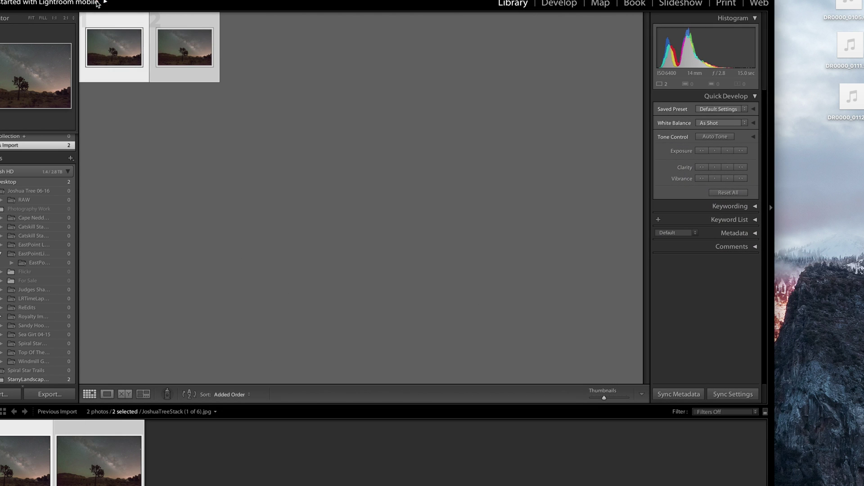